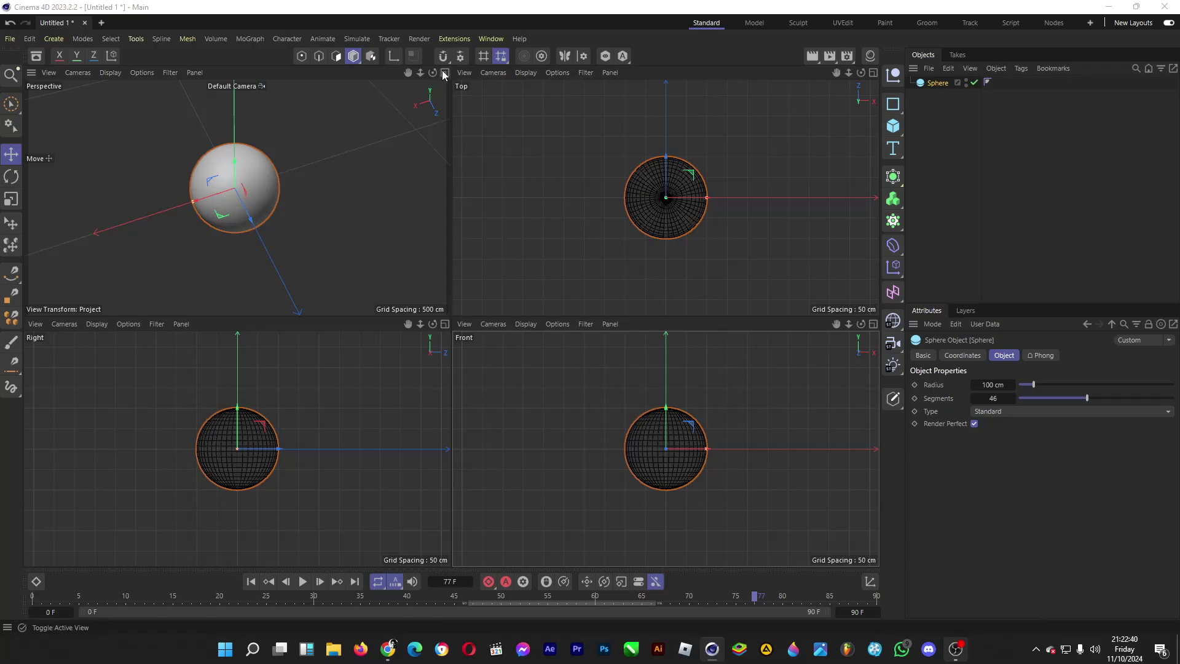
Maximize the Perspective viewport so the sphere fills the whole view area.
click(446, 72)
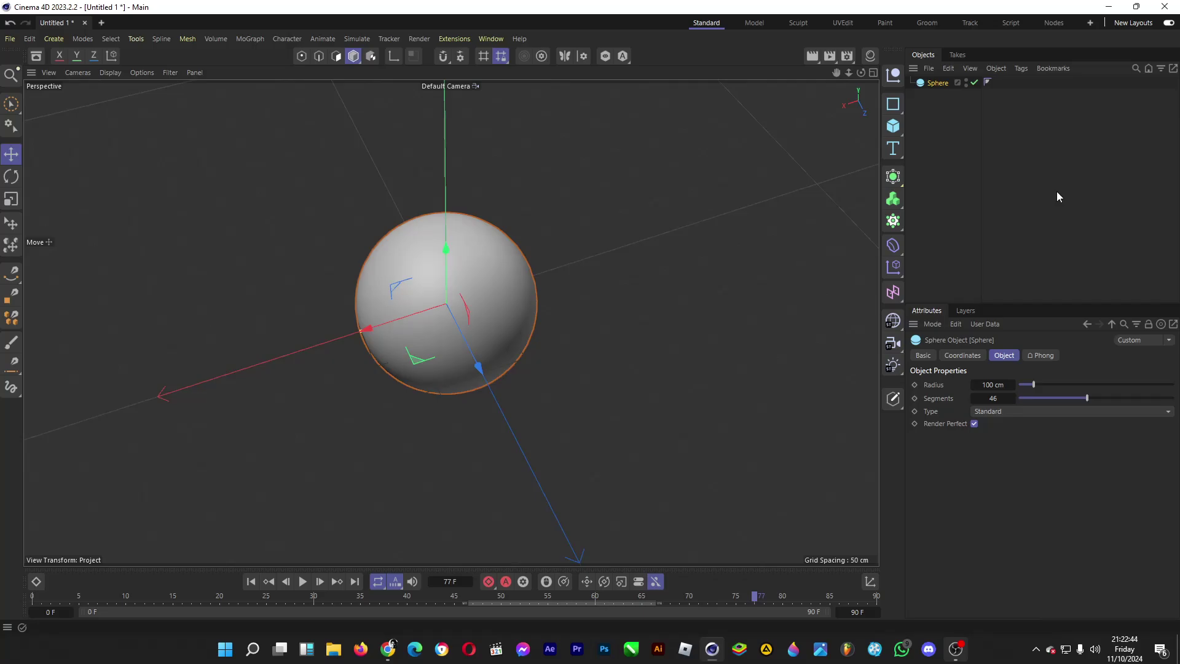
Add an Explosion deformer from the Deformer palette.
click(893, 246)
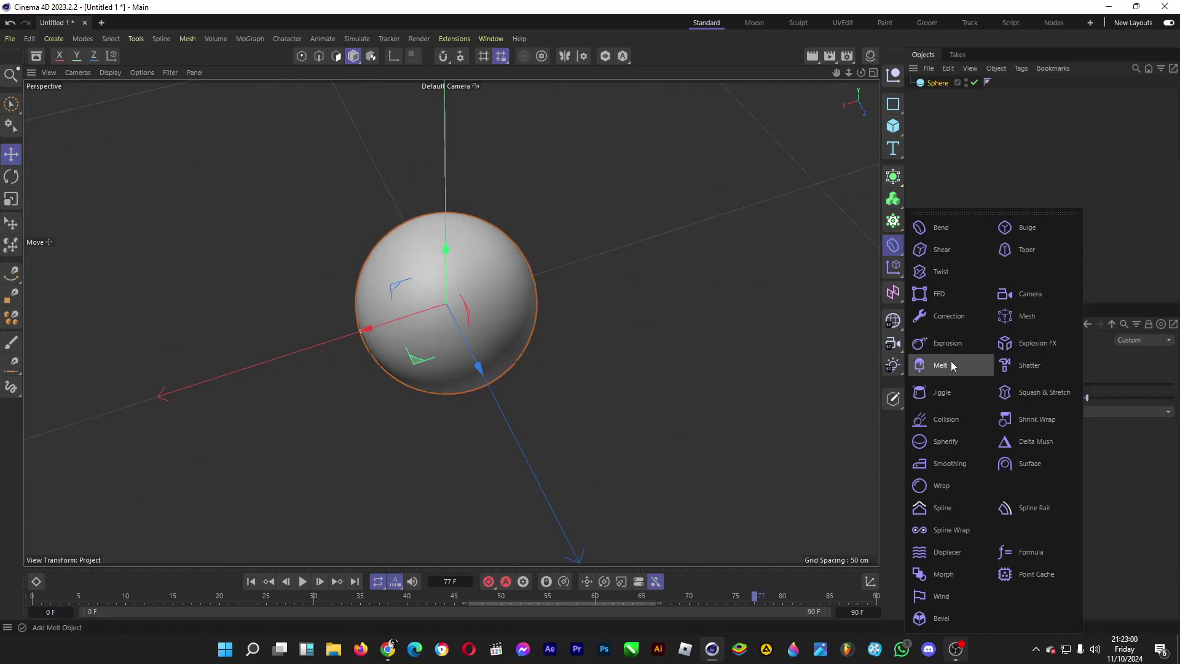
click(941, 341)
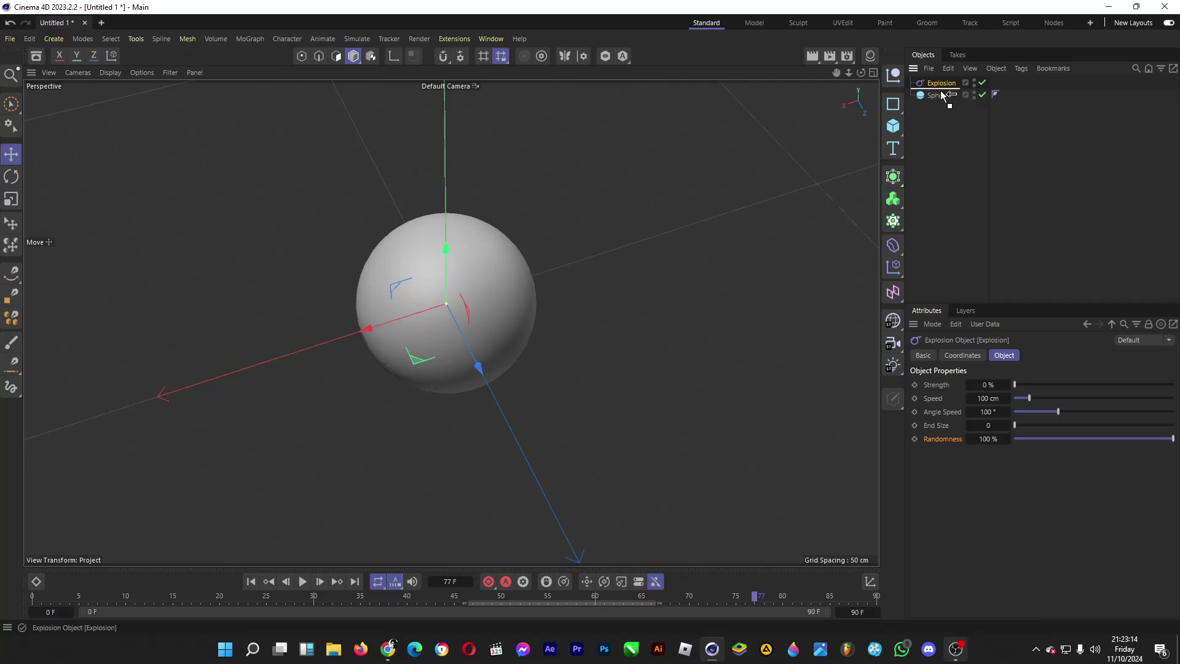
Nest Explosion under Sphere, test Strength at 100 %, then rewind to frame 0.
drag(940, 95, 940, 95)
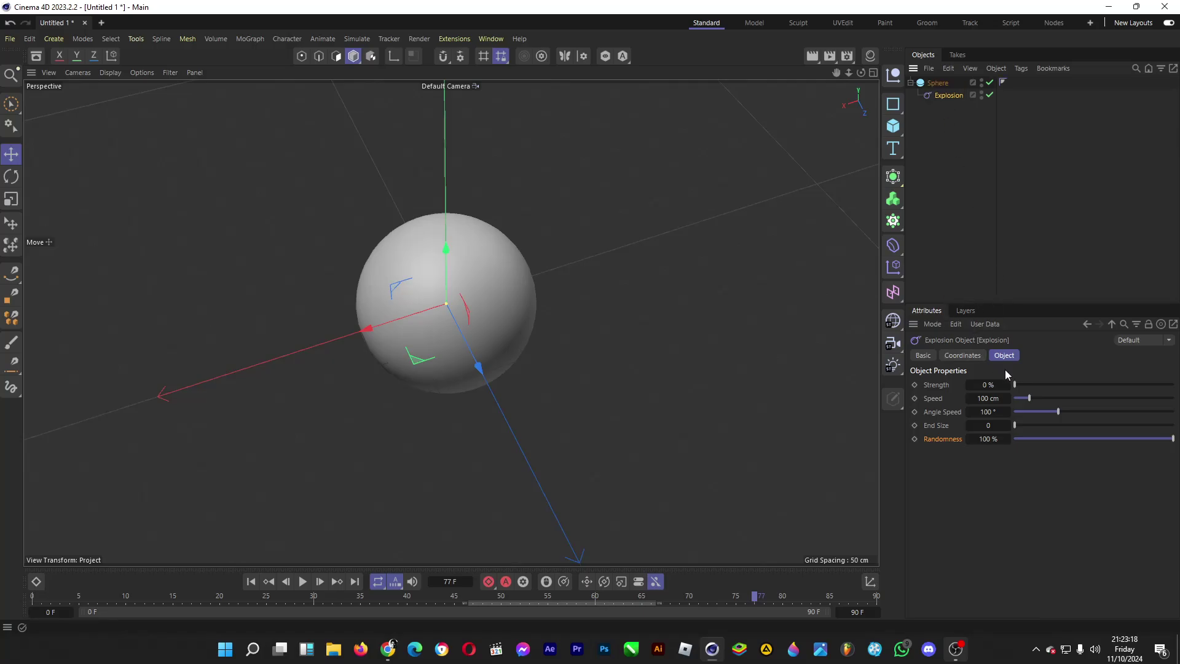
mouse_move(1019, 385)
mouse_down()
mouse_move(1173, 384)
mouse_move(1000, 393)
mouse_move(1170, 384)
mouse_move(1026, 398)
mouse_move(1022, 385)
mouse_move(1118, 383)
mouse_move(996, 377)
mouse_up()
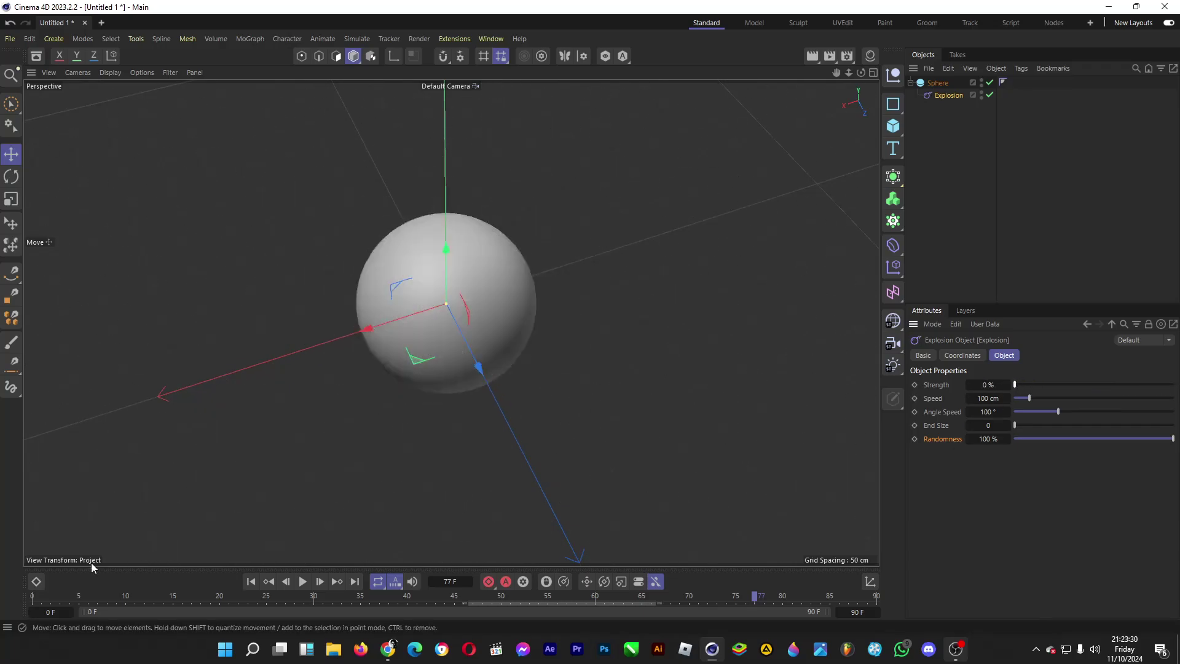
drag(73, 595, 31, 620)
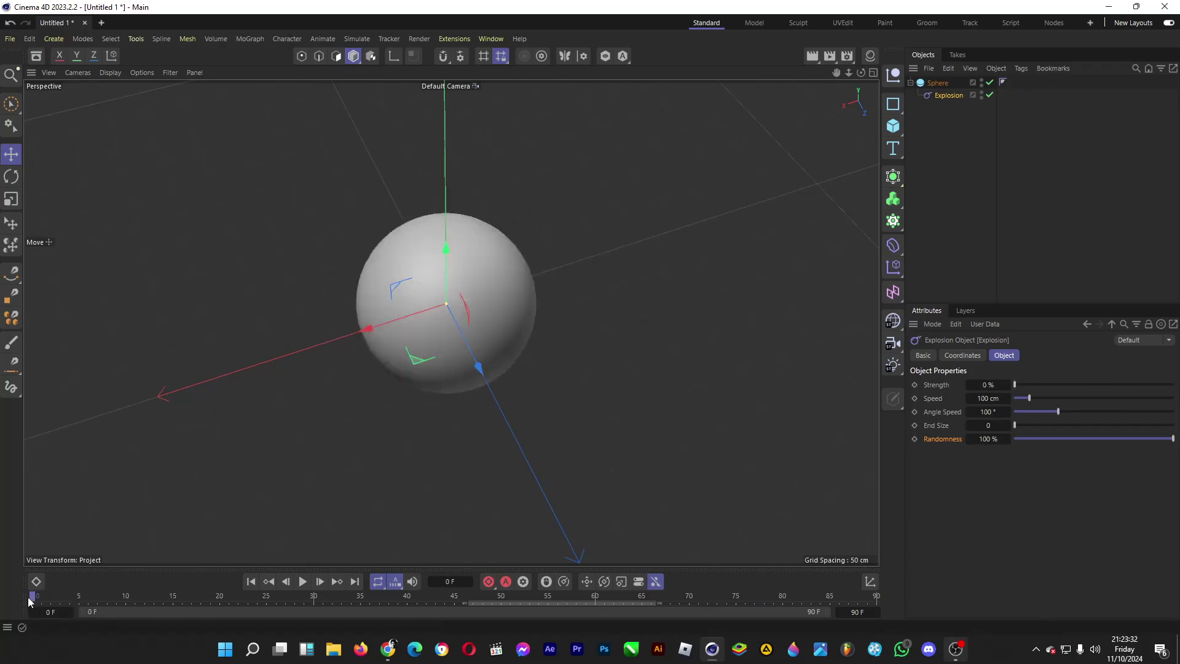
Key Explosion Strength at 0 % on frame 0 and 100 % on frame 90.
click(915, 384)
click(875, 596)
drag(1016, 384, 1174, 386)
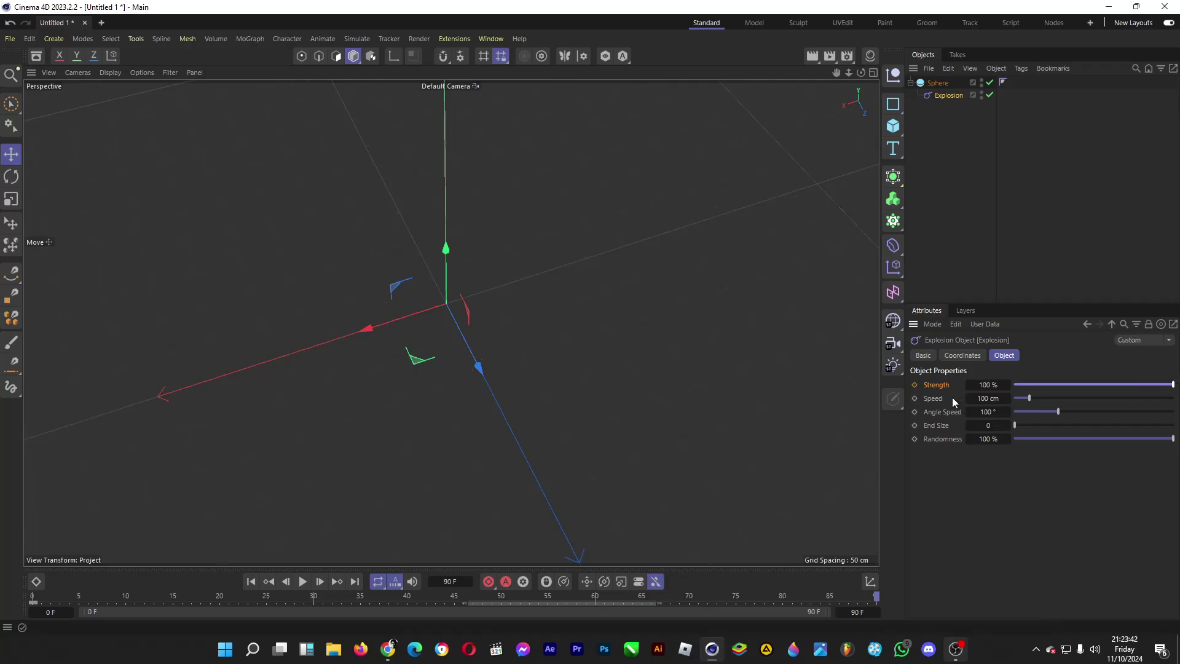
click(914, 385)
Rewind to frame 0 and play the explosion once, then stop playback.
drag(370, 592, 33, 596)
click(303, 582)
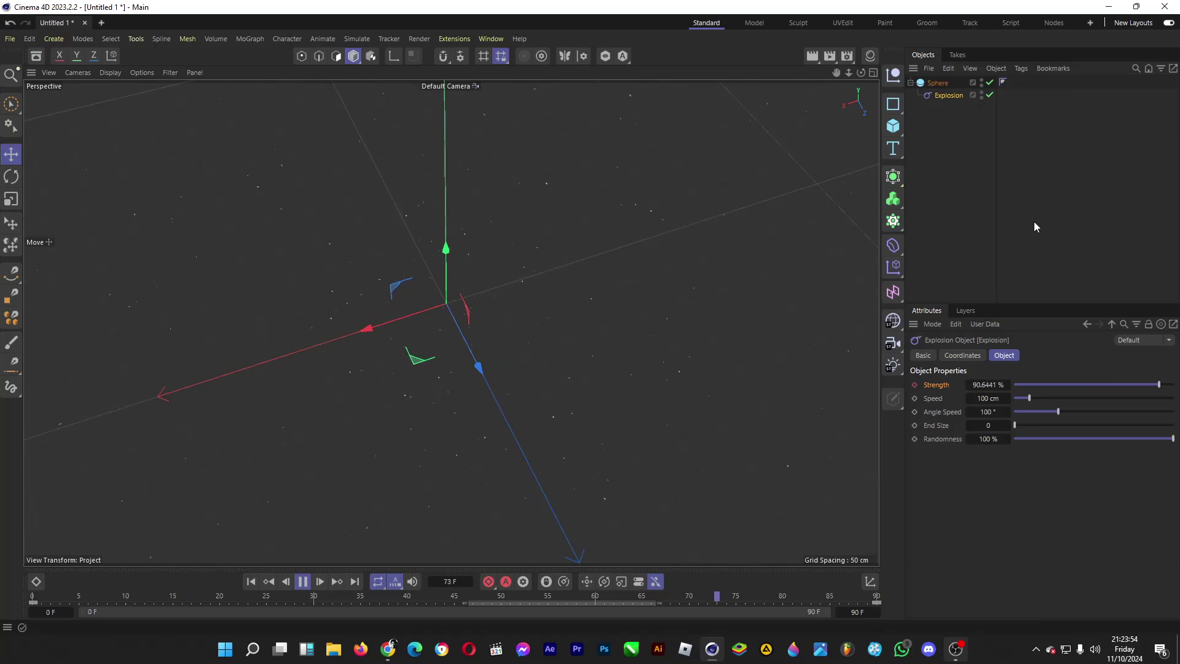
click(302, 581)
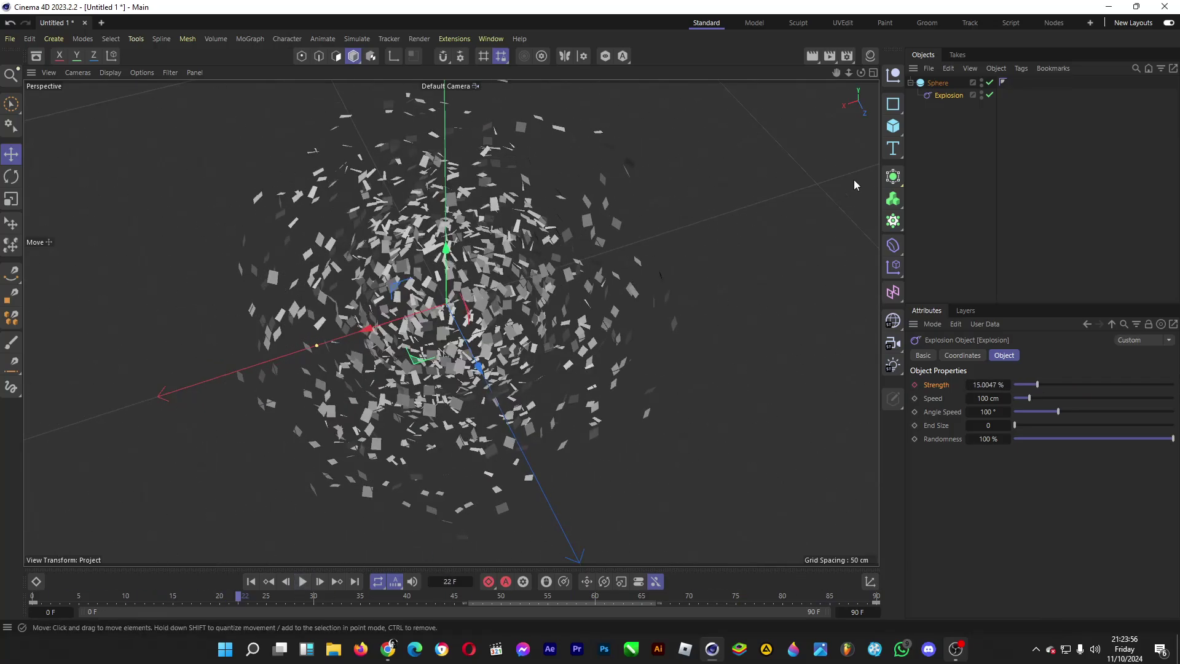
Delete the Explosion deformer and add an Explosion FX deformer instead.
key(Delete)
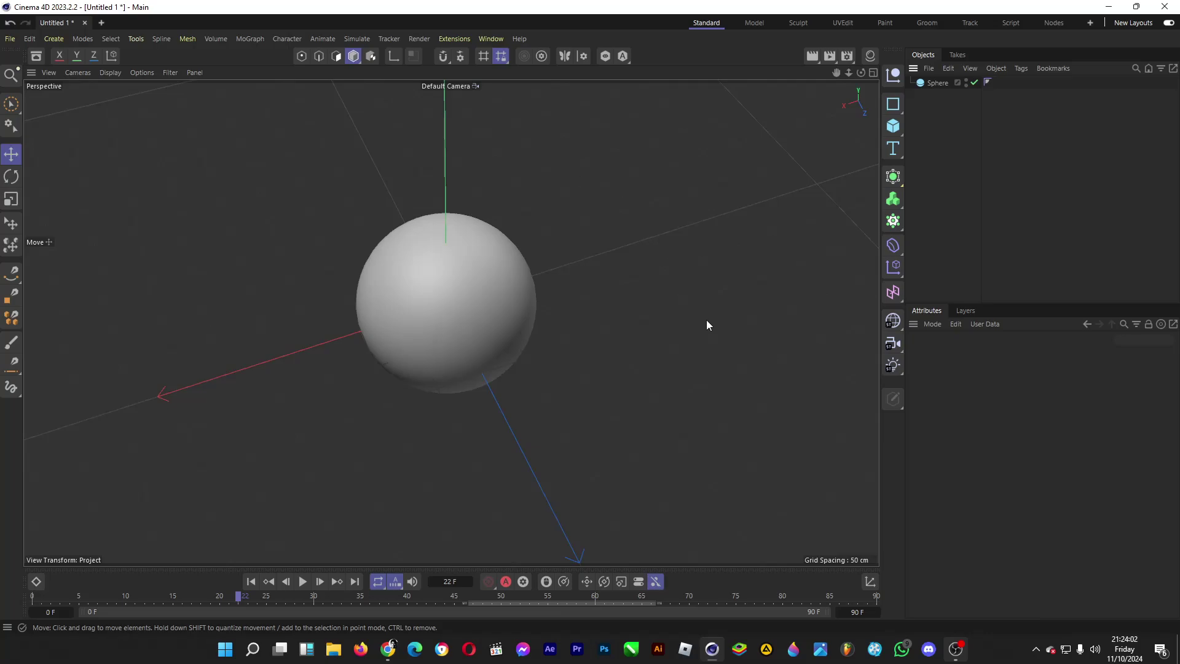
click(893, 244)
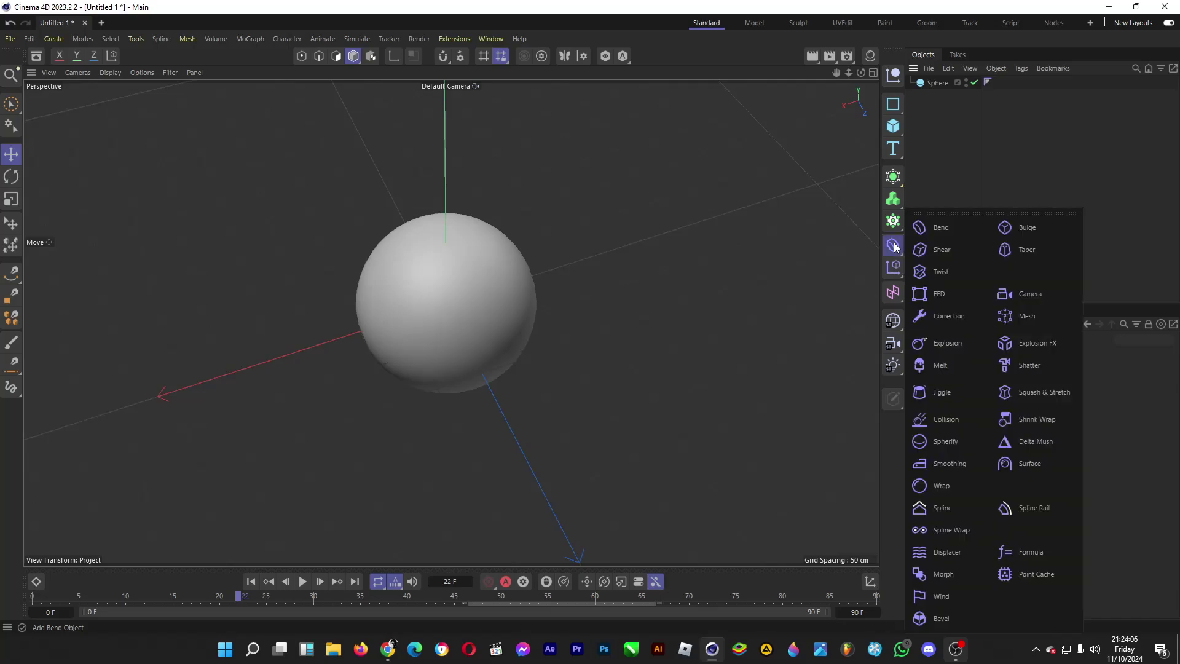
click(1034, 339)
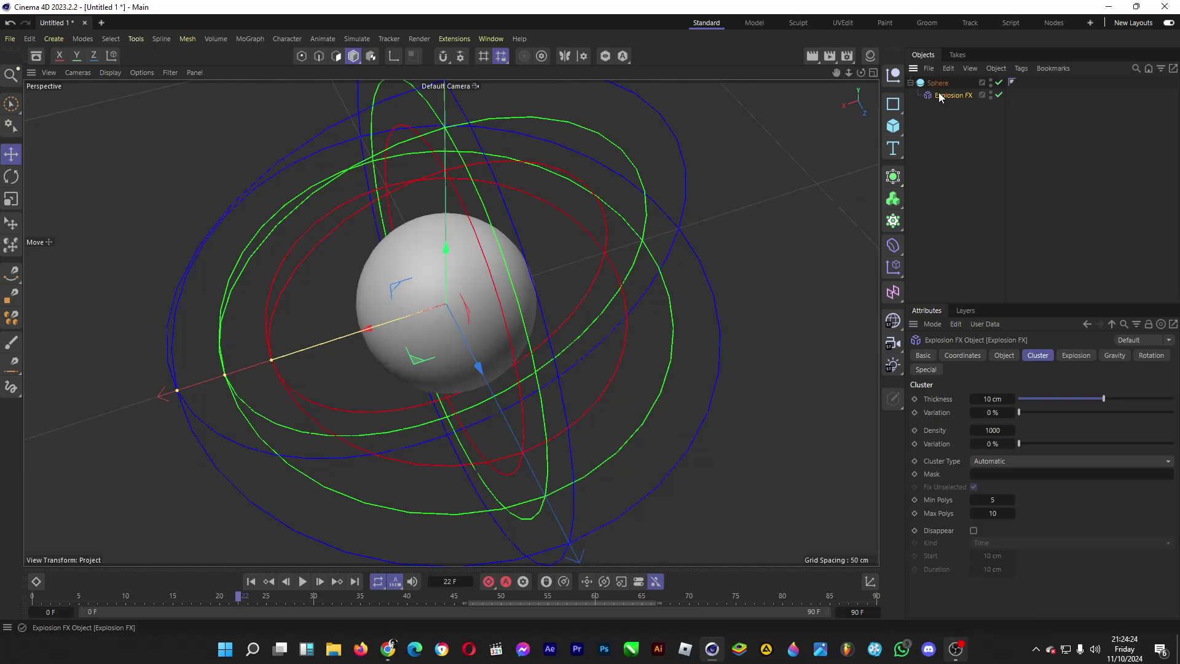
Nest Explosion FX under Sphere and set cluster Thickness to -18 cm at frame 0.
drag(938, 95, 940, 96)
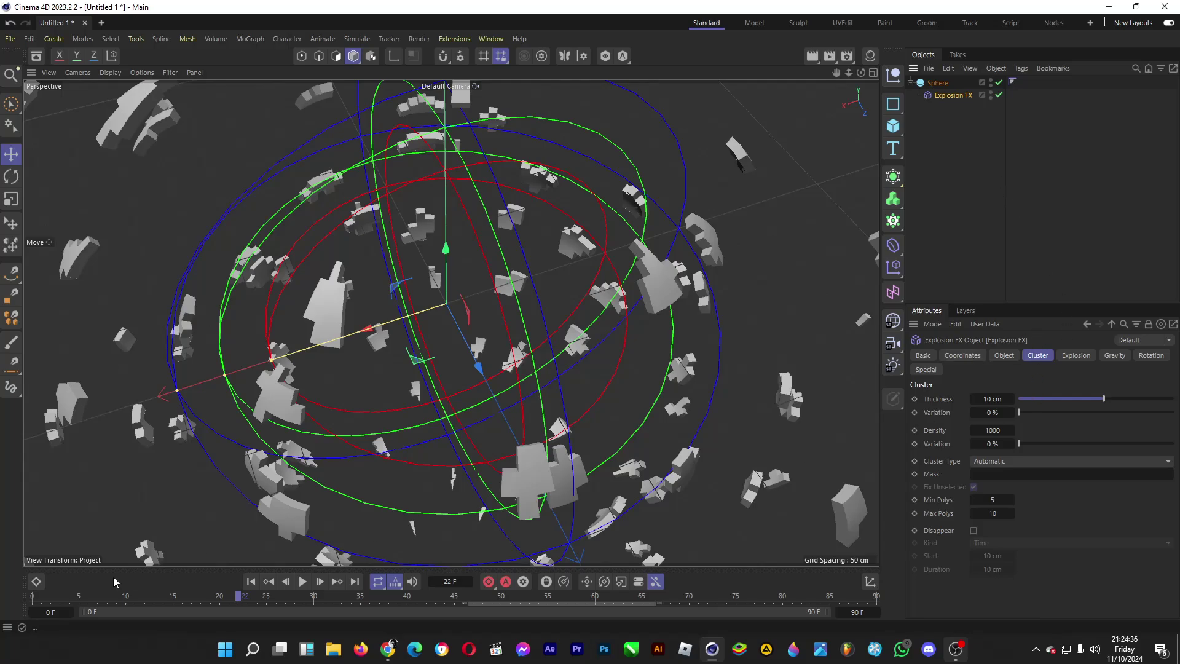
drag(125, 596, 32, 596)
drag(1035, 398, 1079, 399)
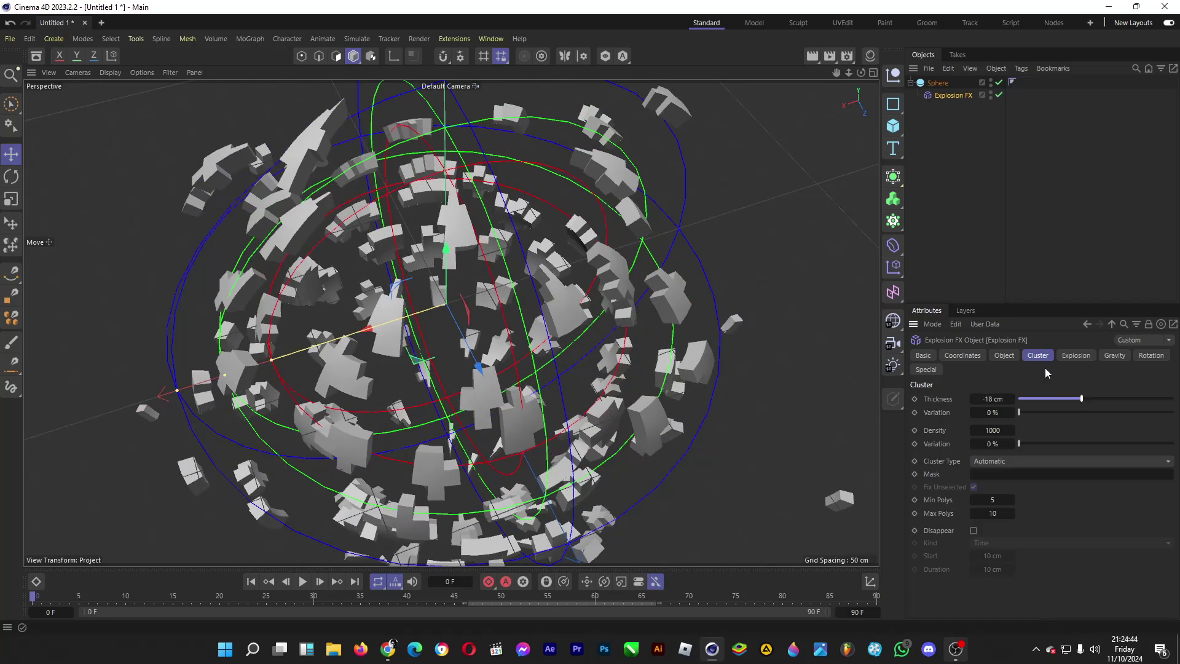
Key Explosion FX Time at 0 % on frame 0 and 100 % on frame 90.
click(1004, 355)
drag(999, 403, 991, 403)
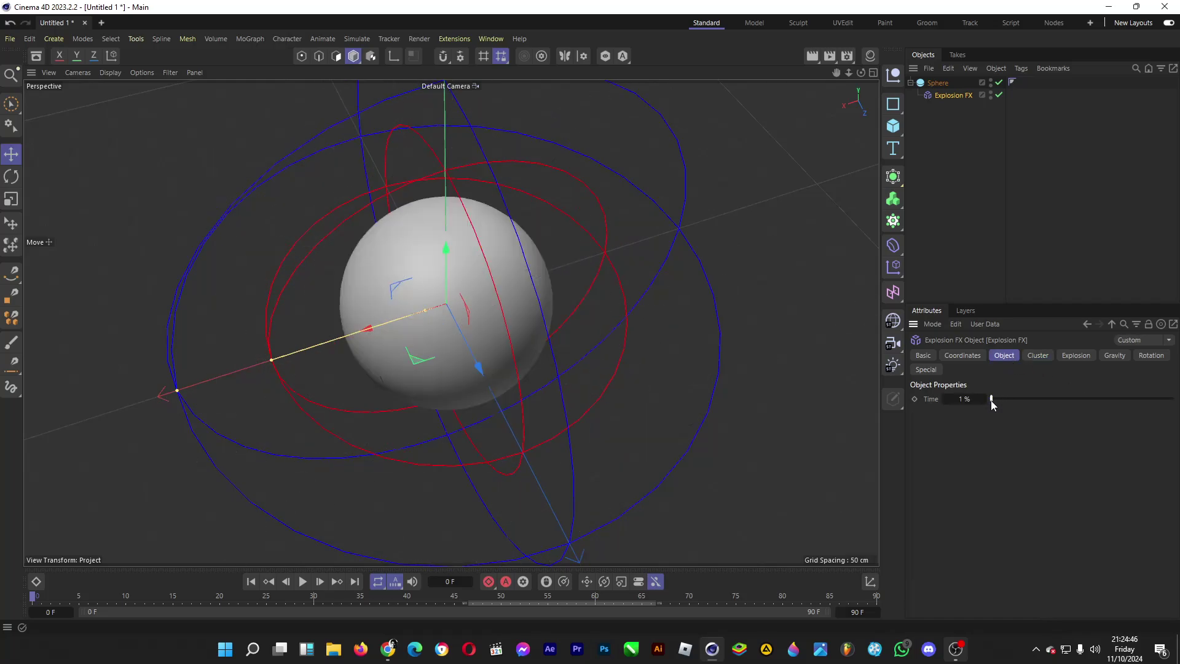
click(915, 399)
drag(820, 596, 890, 593)
drag(998, 399, 1173, 399)
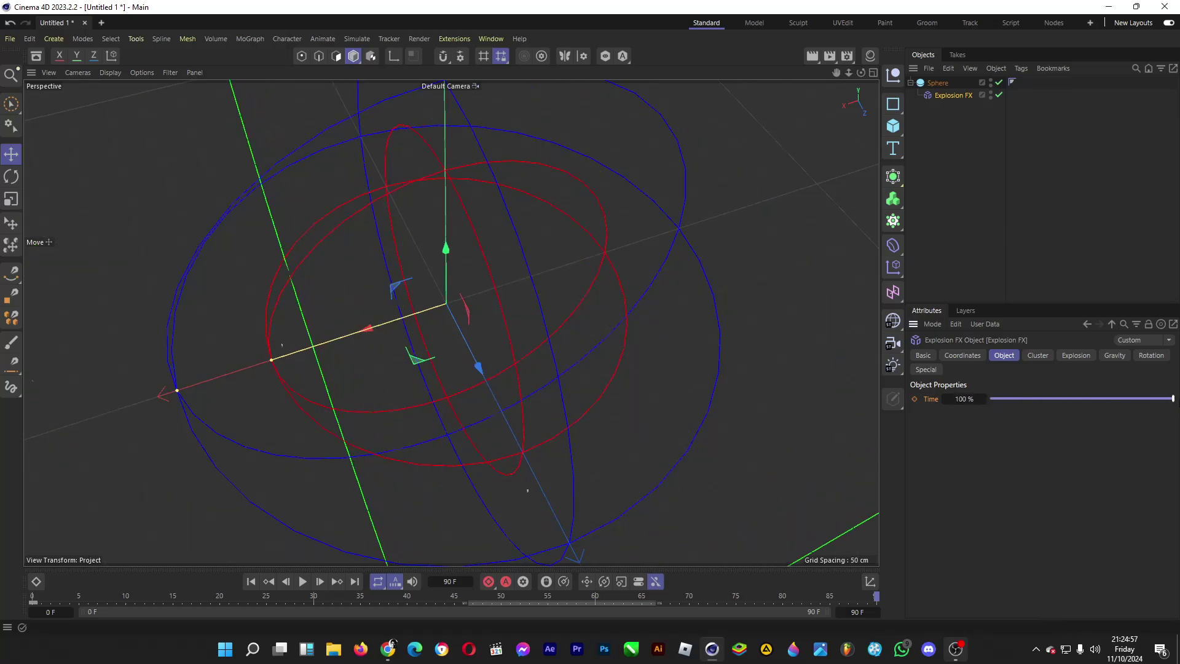
click(916, 398)
drag(592, 606, 13, 610)
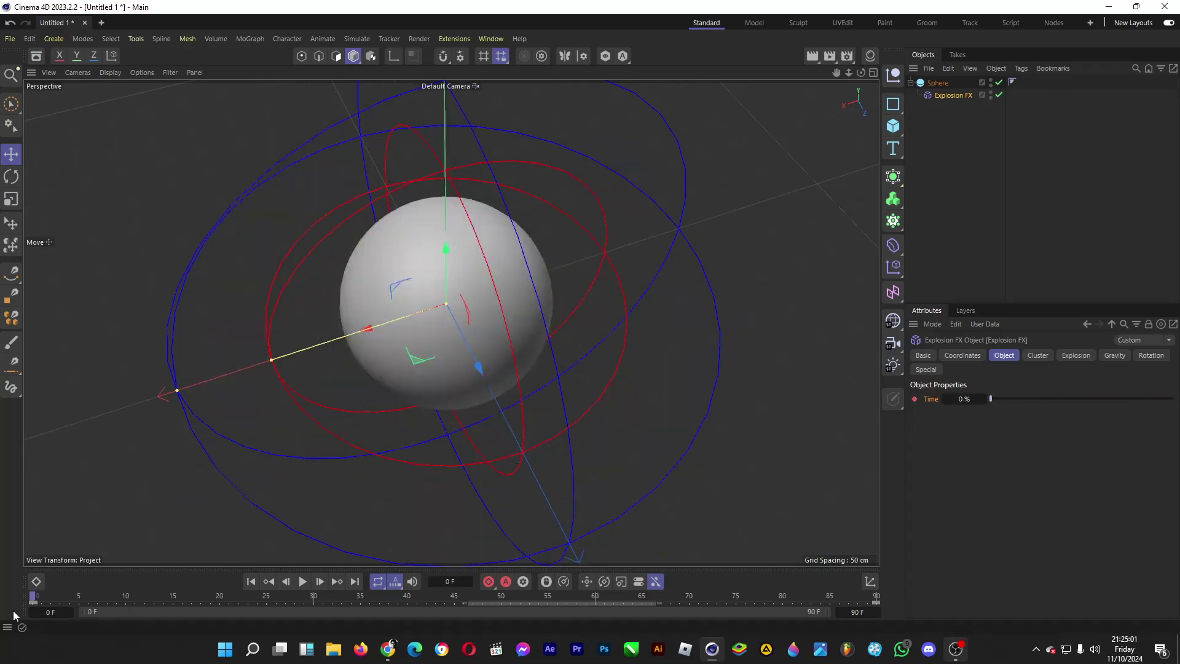
At frame 20, set the cluster Density Variation to 51 %.
click(962, 355)
click(1035, 356)
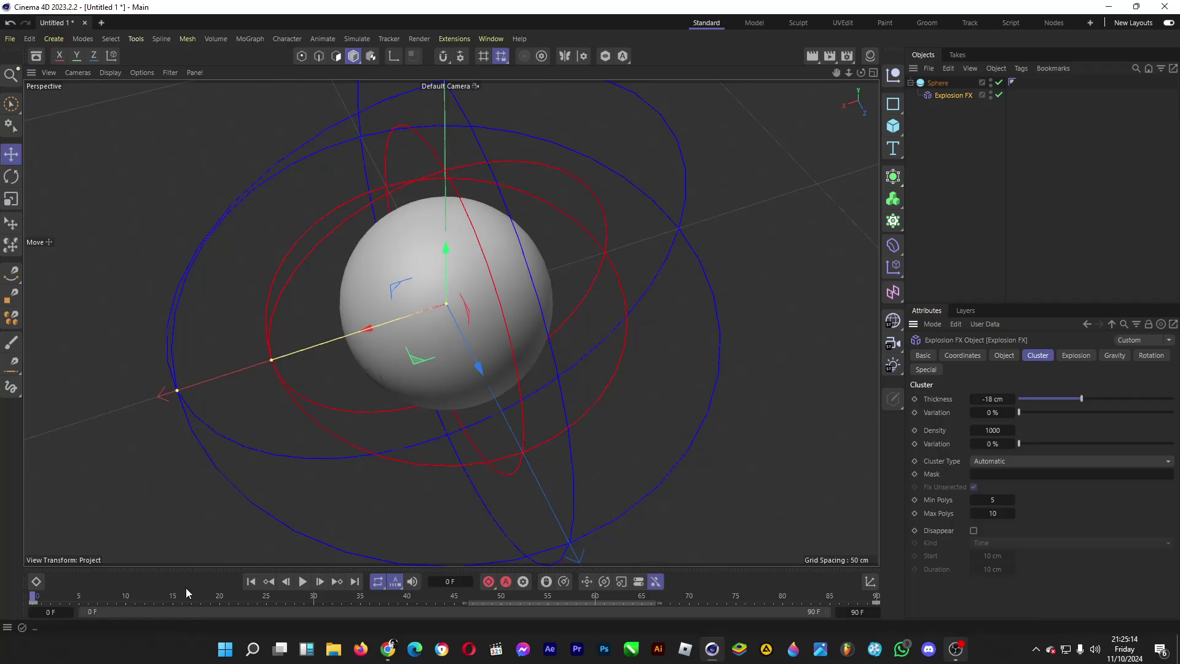
key(g)
key(g)
key(g)
key(g)
key(g)
key(g)
key(g)
key(g)
key(g)
key(g)
key(g)
key(g)
key(g)
key(g)
key(g)
key(g)
key(g)
key(g)
key(g)
key(g)
drag(1019, 444, 1080, 443)
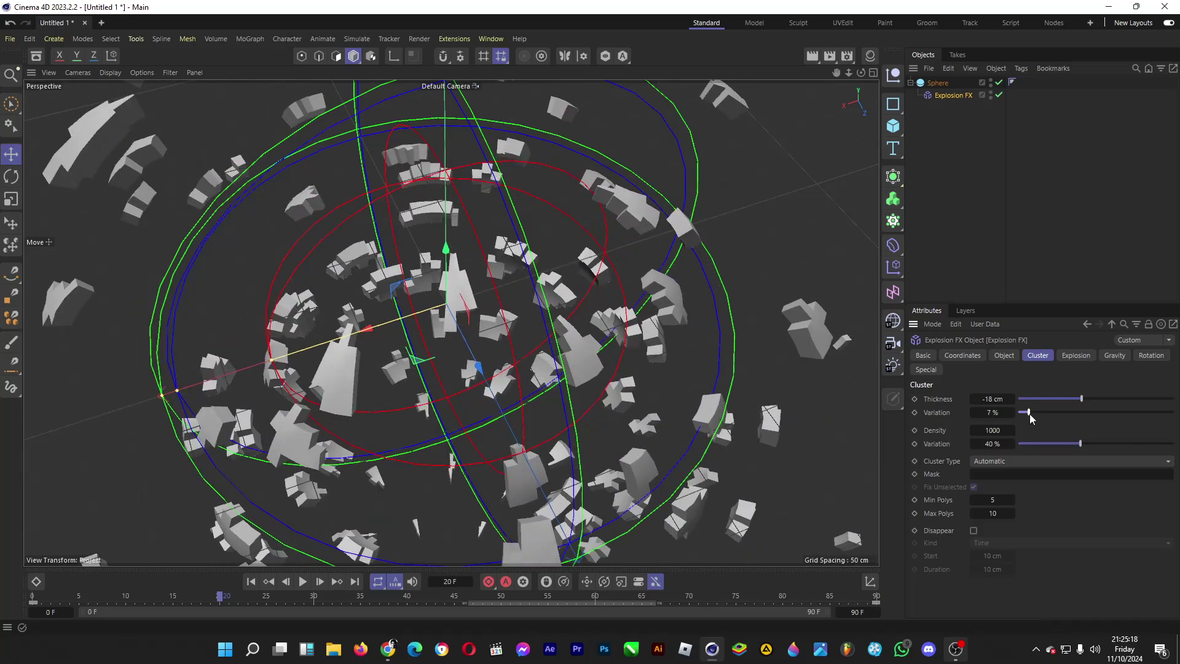
drag(1031, 413, 837, 415)
drag(1079, 443, 1098, 444)
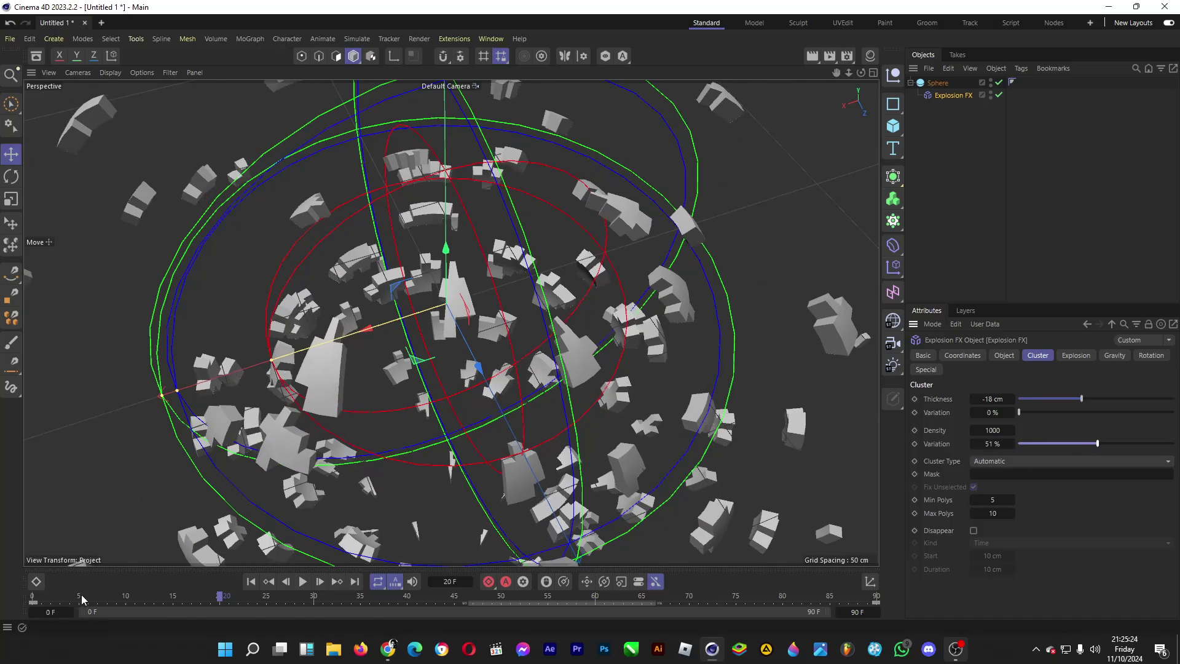
Rewind to the first frame and play the explosion in the viewport.
click(34, 596)
click(306, 583)
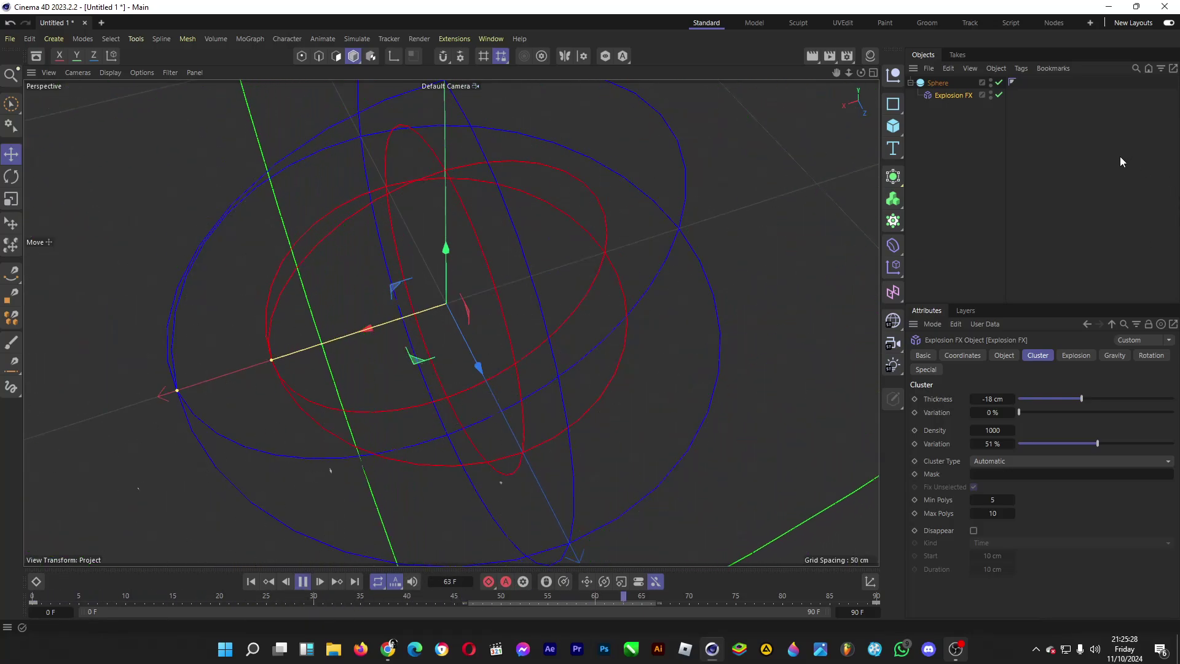